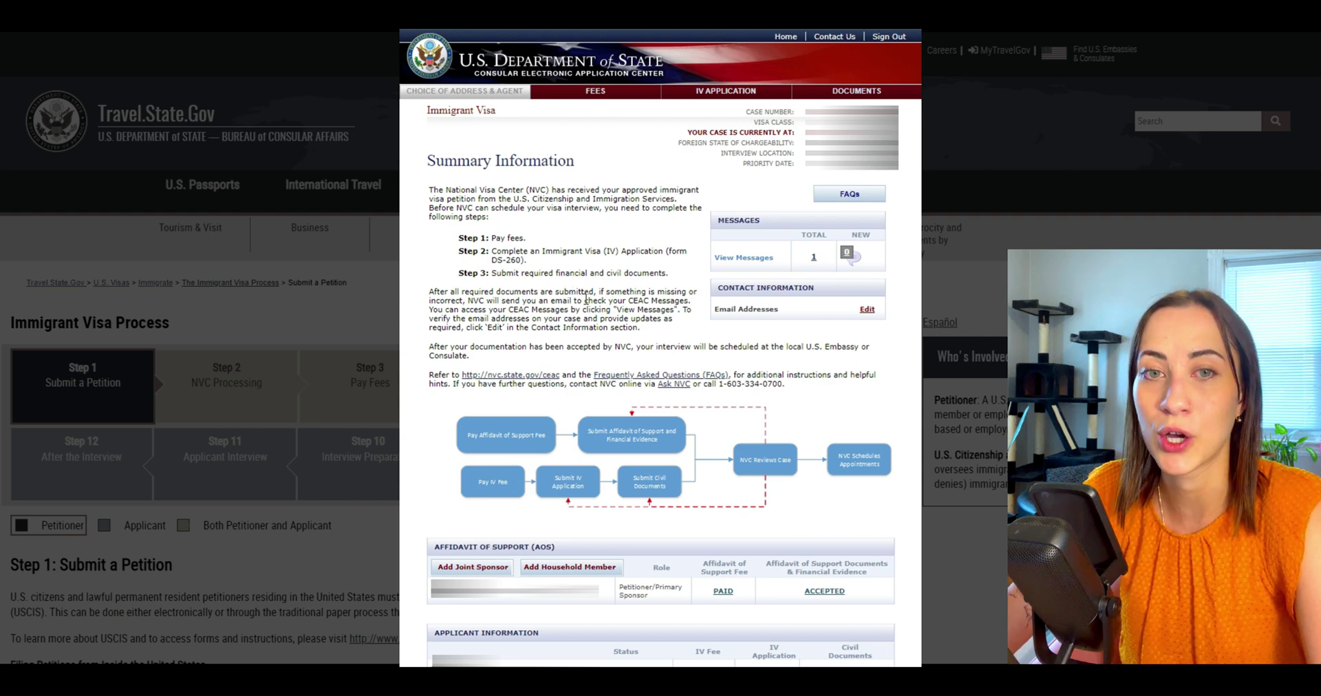
- Continue past the instructions and certification notice to begin the DS-260 immigrant visa application
{"action": "scroll", "coordinate": [568, 285], "scroll_direction": "down", "scroll_amount": 3}
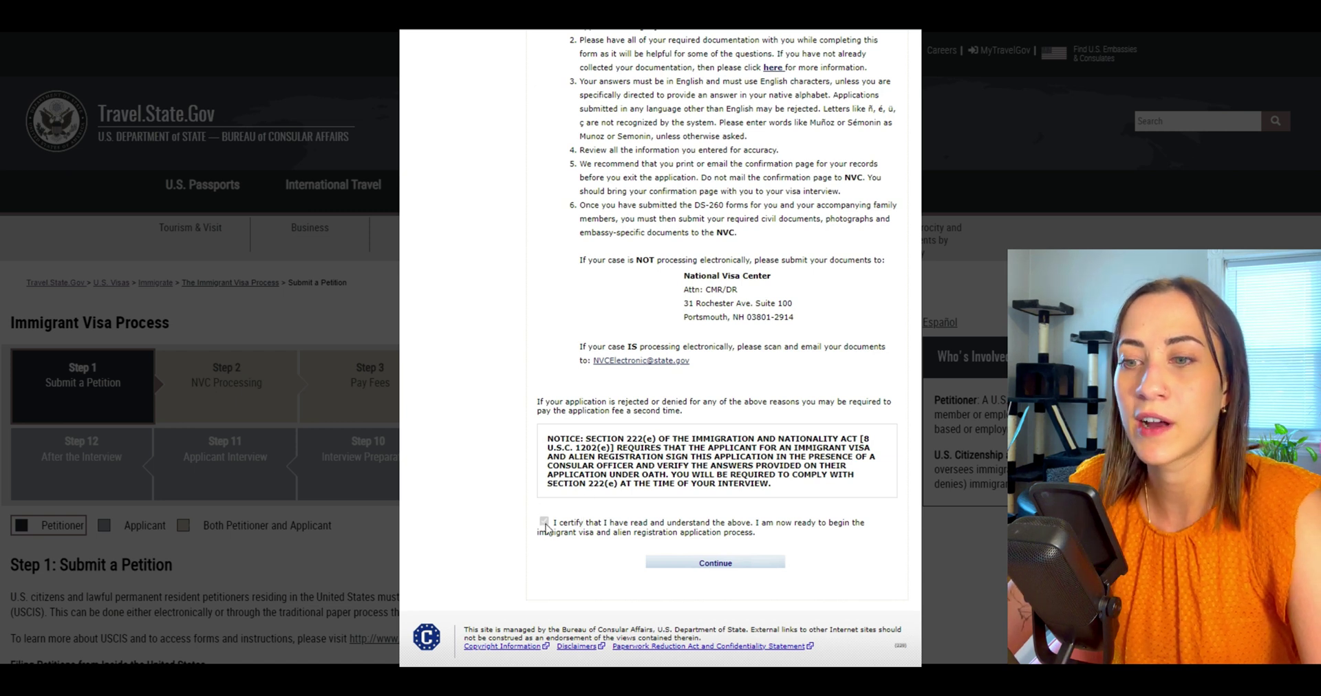
{"action": "left_click", "coordinate": [693, 571]}
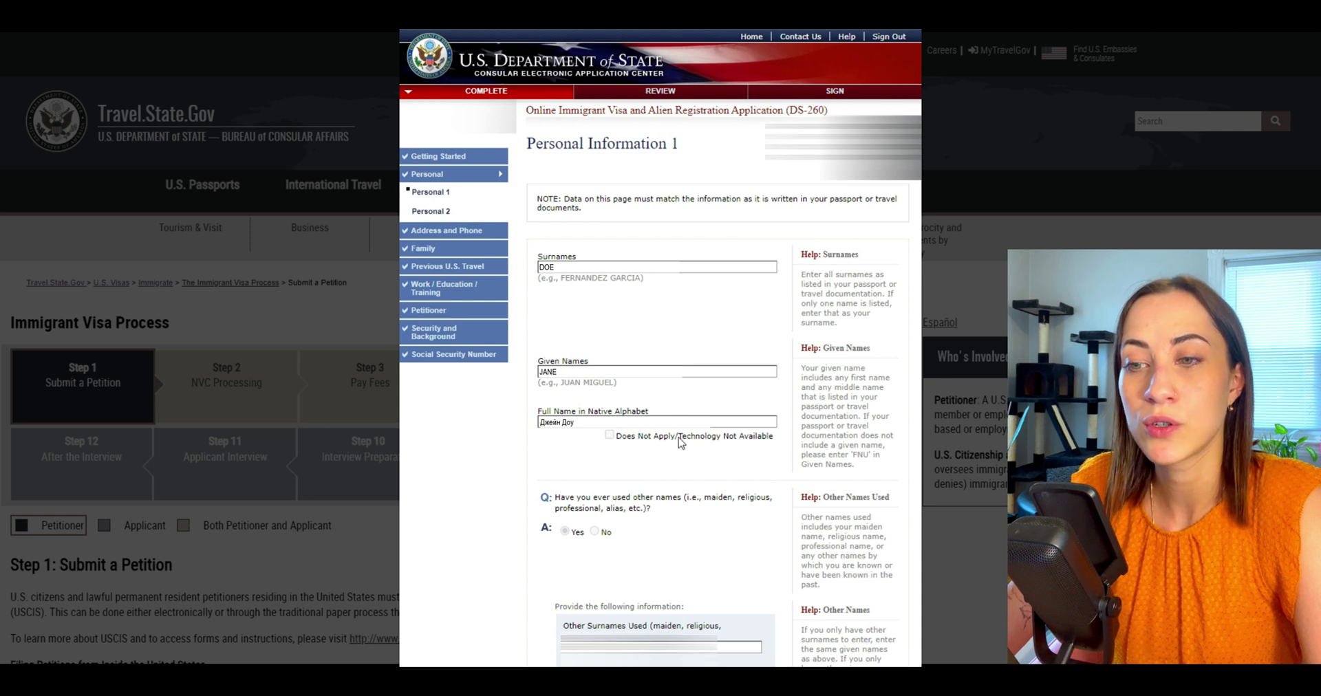
- Review the name, native-alphabet, other-names, marital status and birth fields on Personal Information 1, and advance to Personal 2
{"action": "left_click_drag", "start_coordinate": [680, 438], "coordinate": [784, 444]}
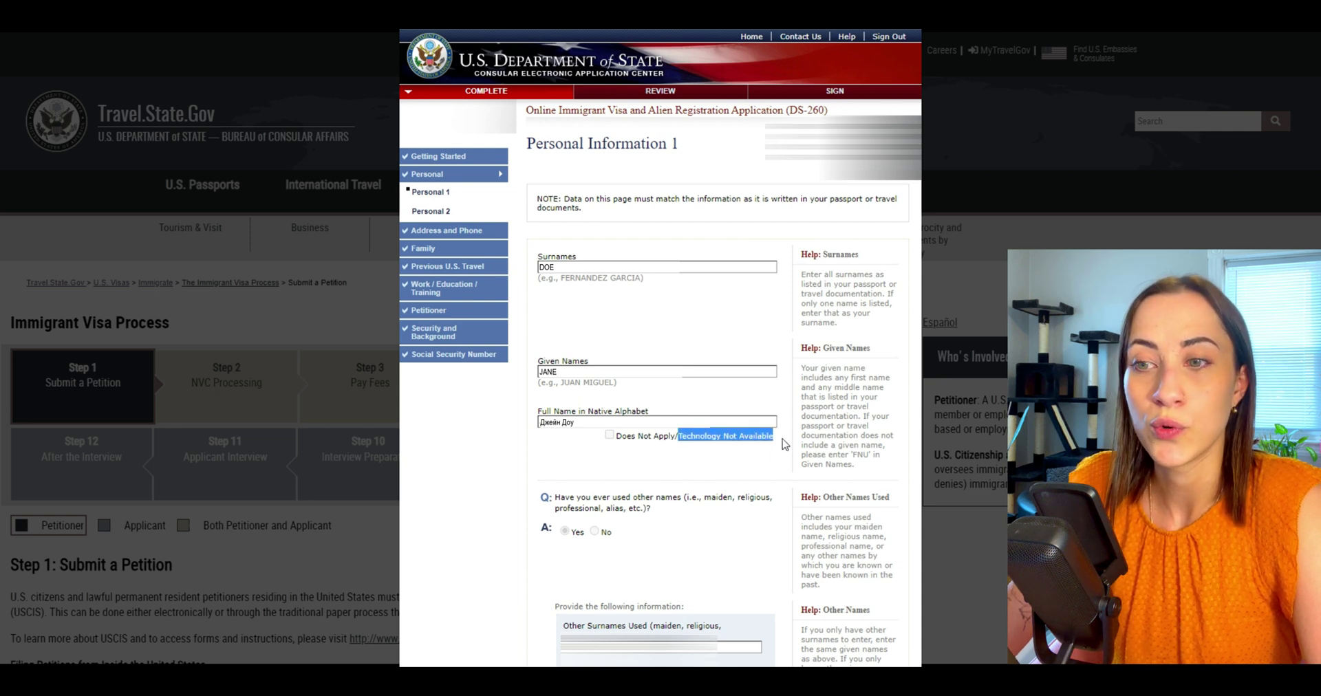
{"action": "left_click", "coordinate": [785, 444]}
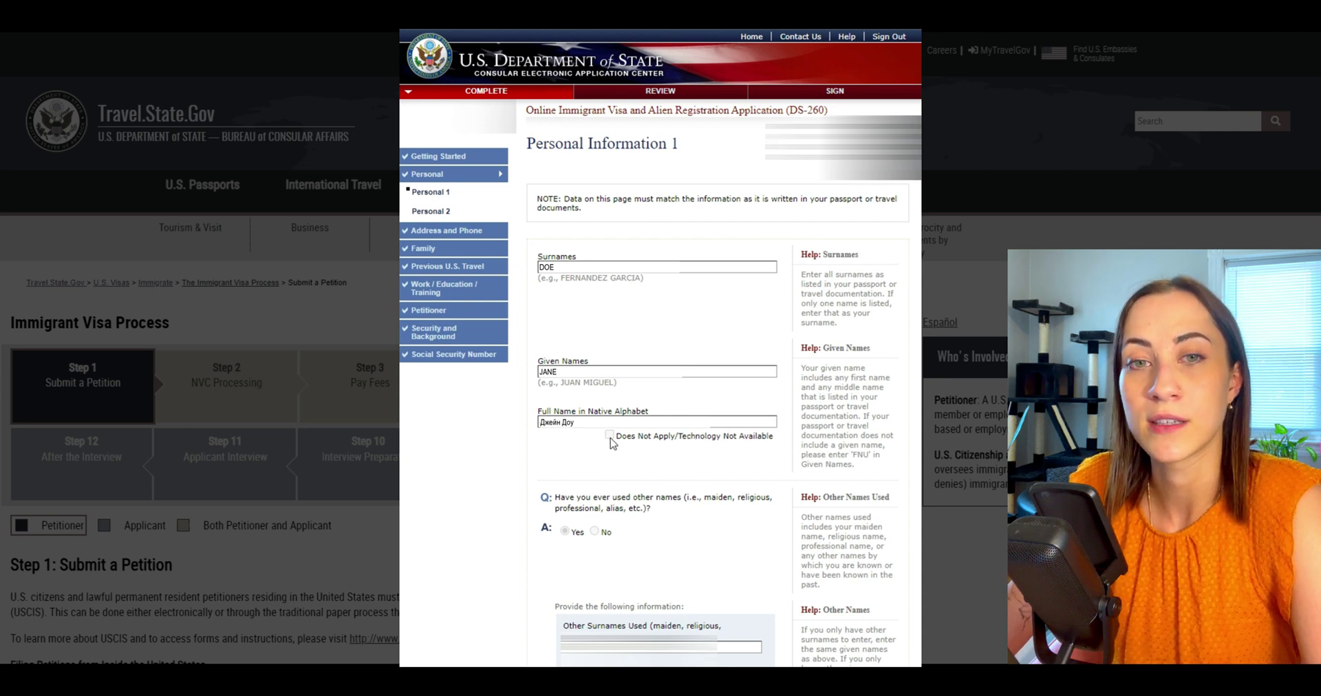
{"action": "scroll", "coordinate": [611, 444], "scroll_direction": "down", "scroll_amount": 5}
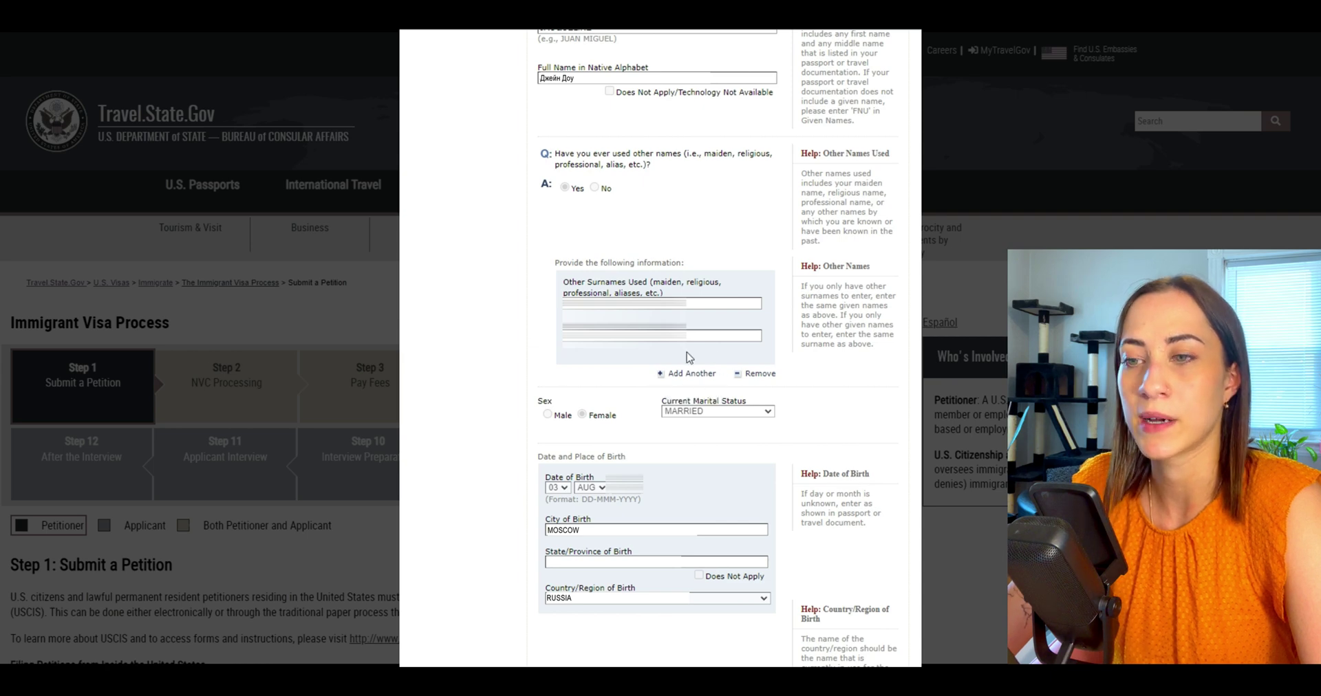
{"action": "scroll", "coordinate": [746, 390], "scroll_direction": "down", "scroll_amount": 2}
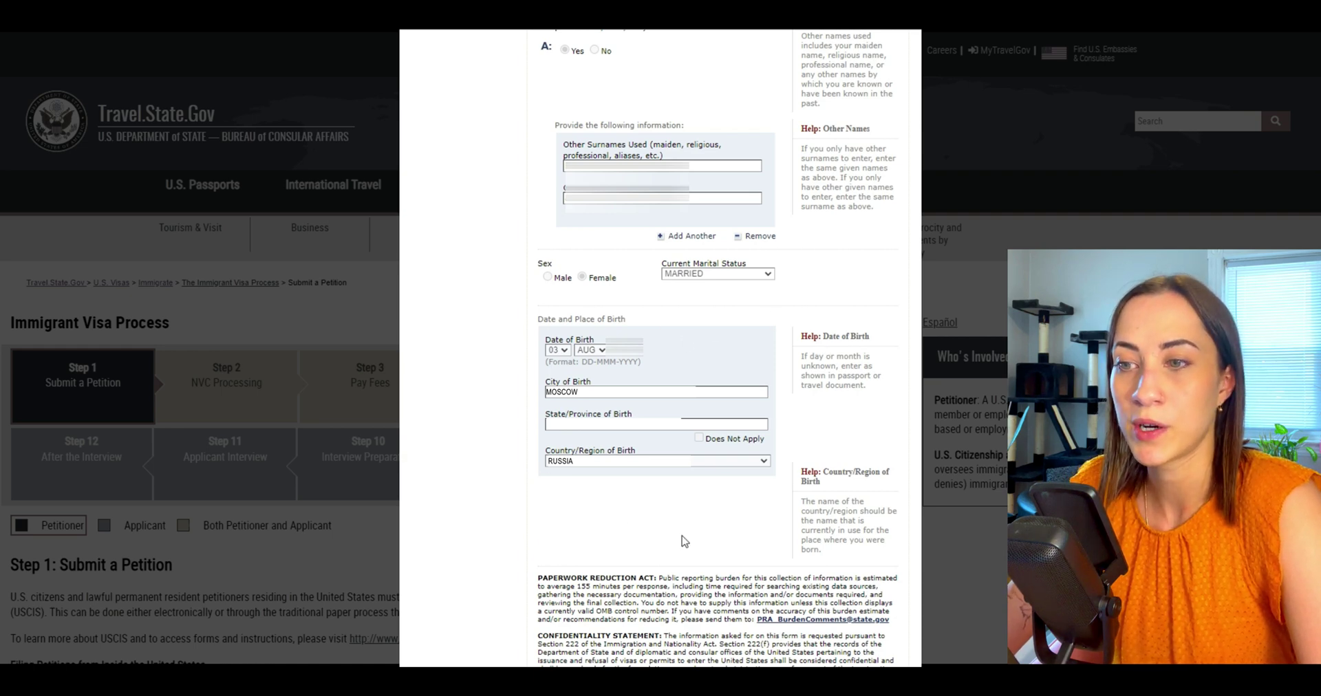
{"action": "scroll", "coordinate": [697, 532], "scroll_direction": "down", "scroll_amount": 4}
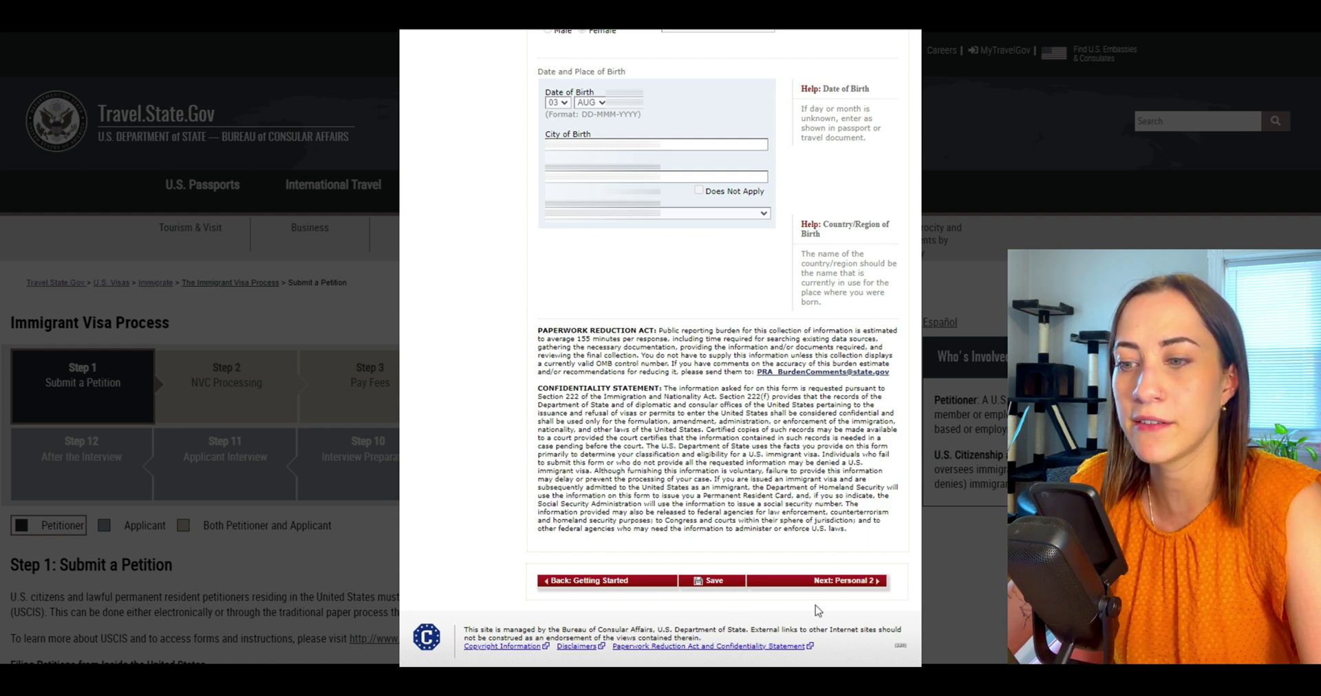
{"action": "left_click", "coordinate": [840, 581]}
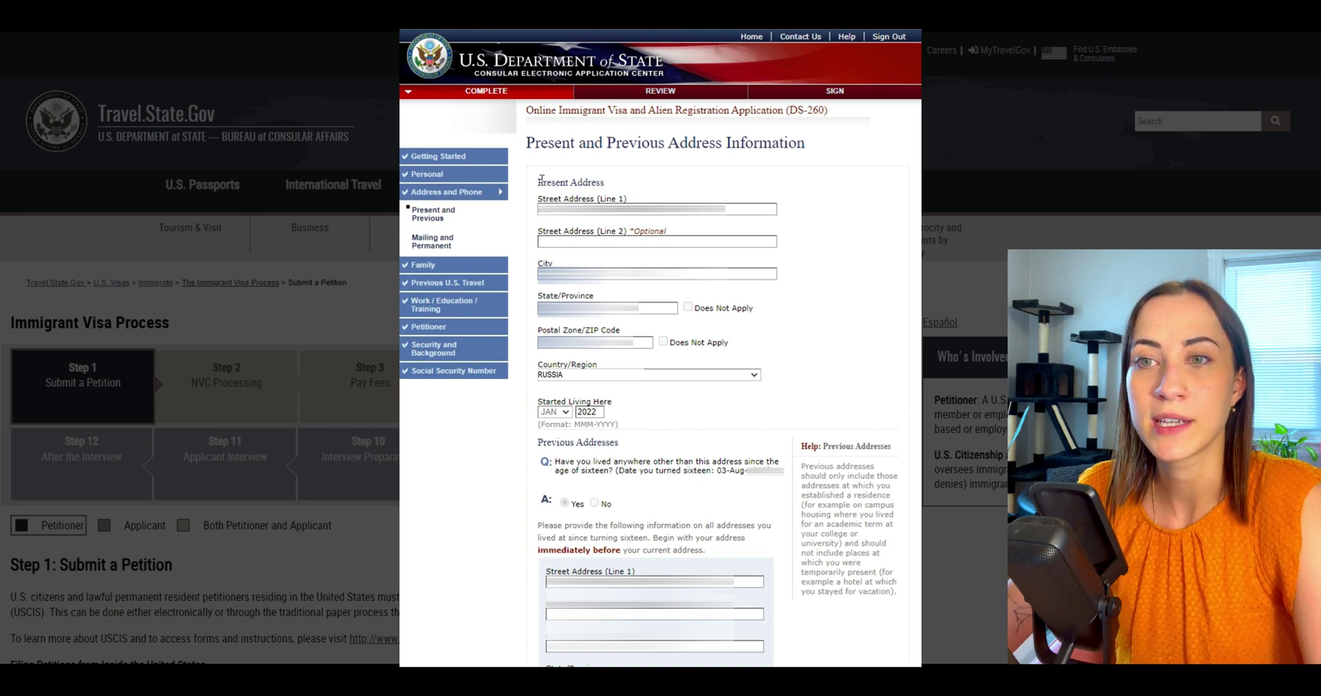
- Examine the present address section and the question about previous addresses since the age of sixteen
{"action": "left_click_drag", "start_coordinate": [537, 182], "coordinate": [609, 186]}
{"action": "left_click", "coordinate": [702, 178]}
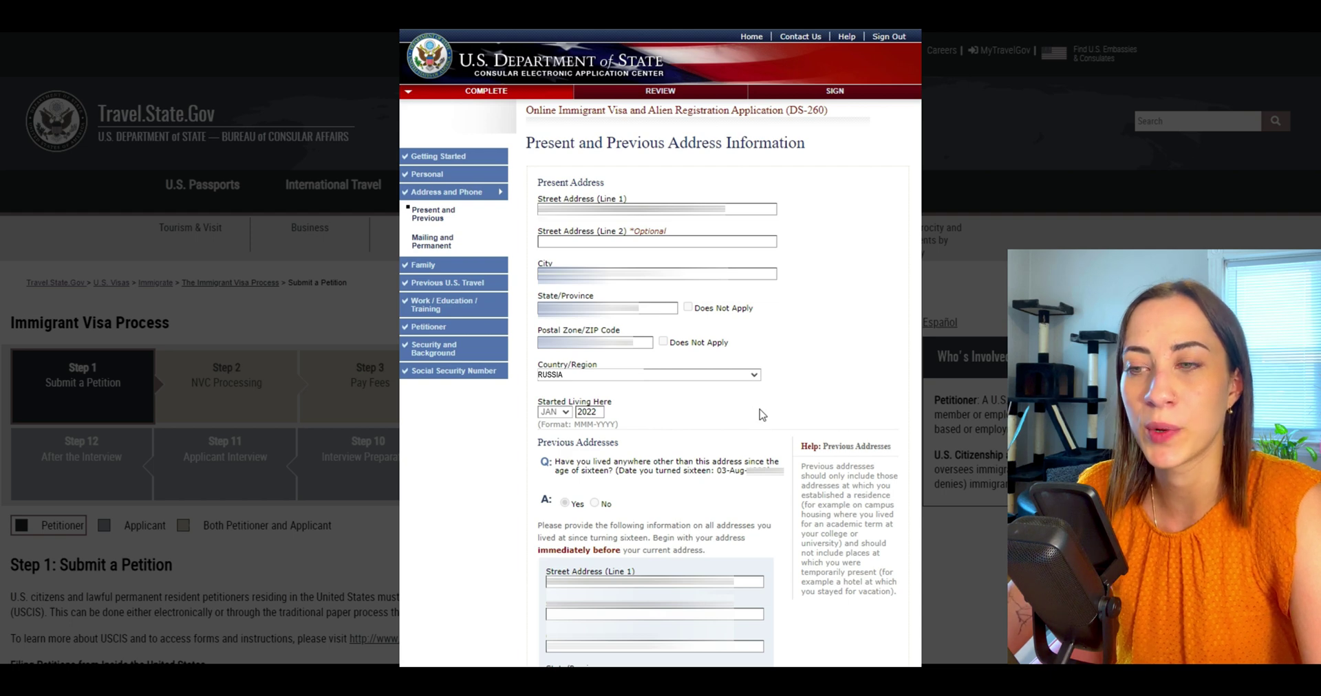
{"action": "scroll", "coordinate": [850, 407], "scroll_direction": "down", "scroll_amount": 5}
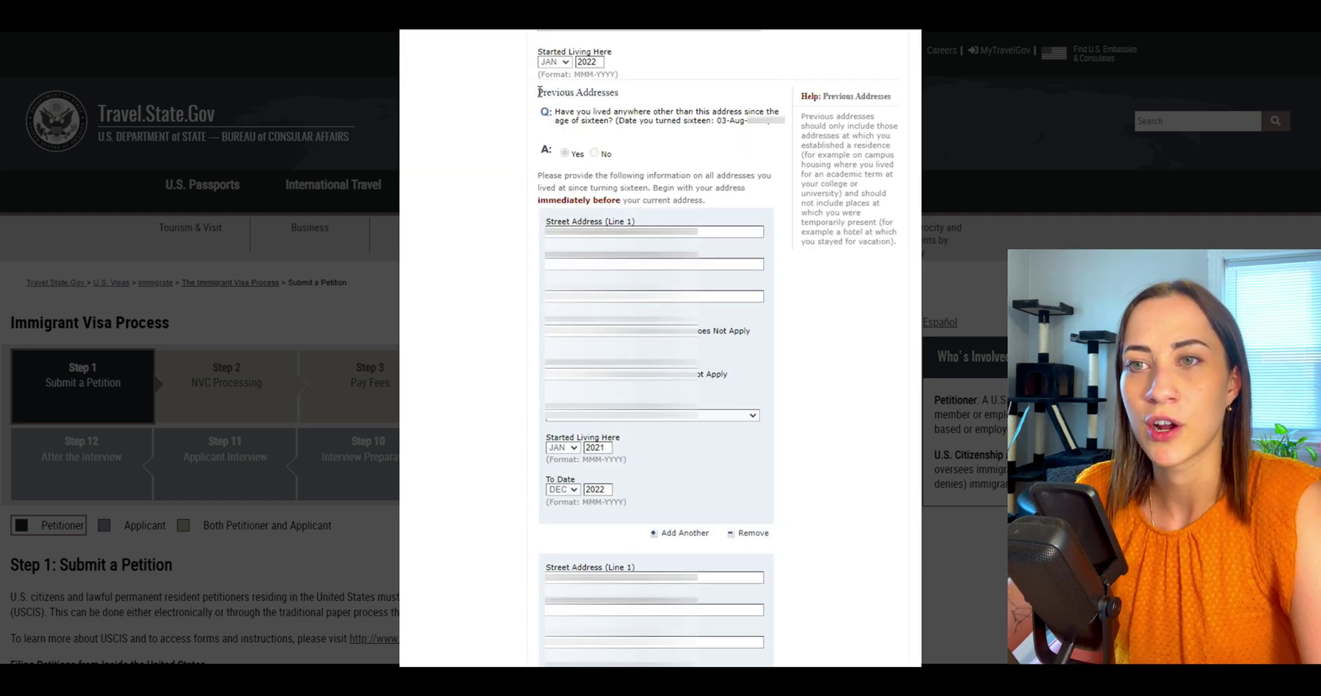
{"action": "left_click_drag", "start_coordinate": [539, 93], "coordinate": [631, 98]}
{"action": "left_click", "coordinate": [659, 110]}
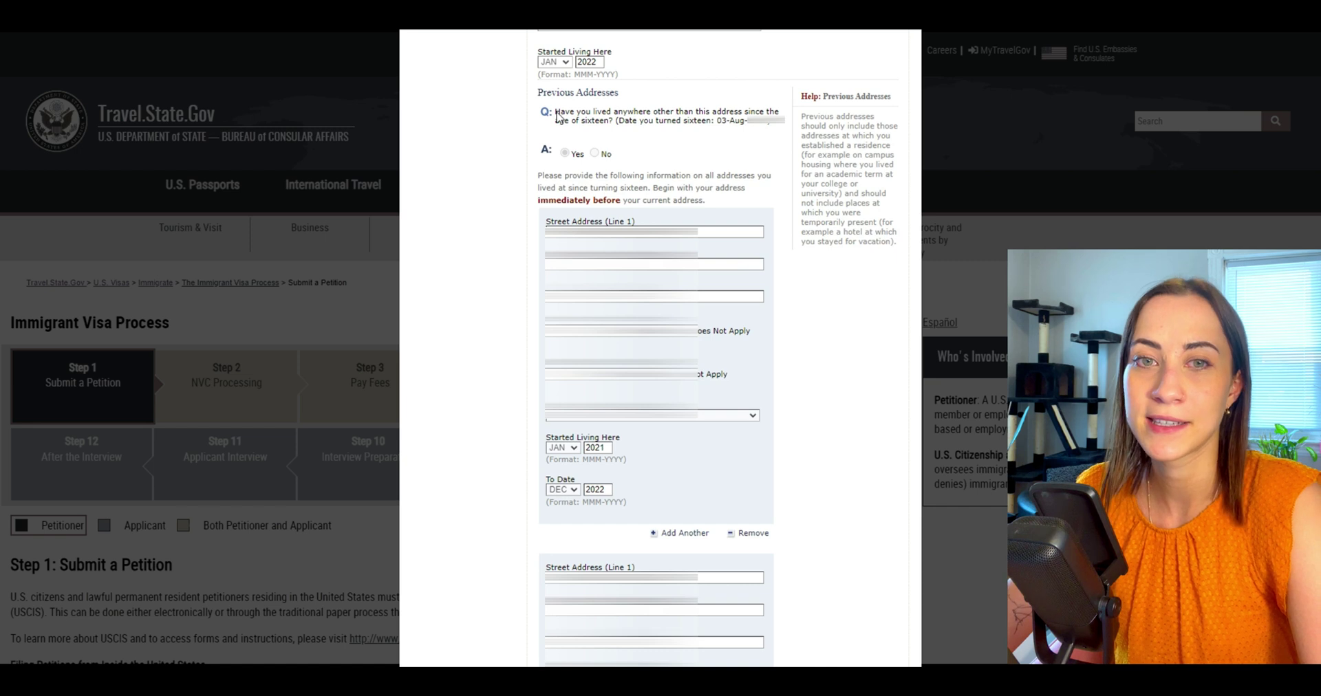
{"action": "left_click_drag", "start_coordinate": [557, 118], "coordinate": [776, 128]}
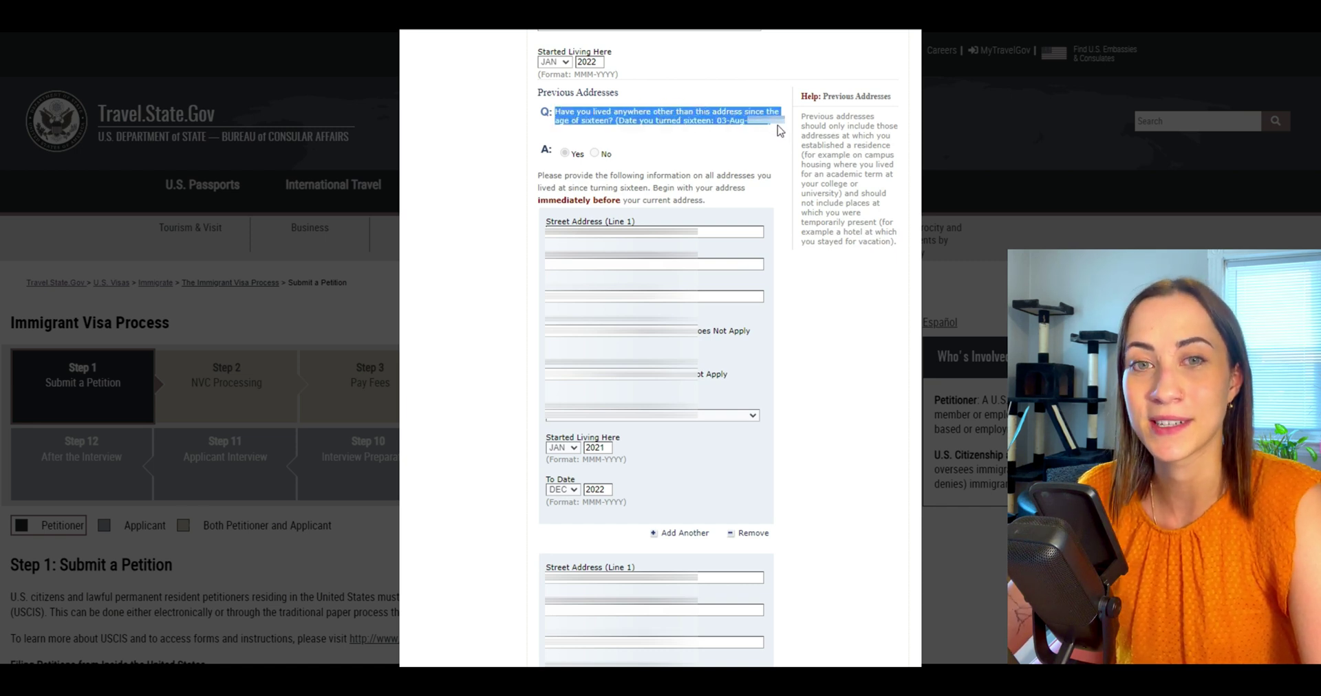
{"action": "left_click", "coordinate": [779, 131]}
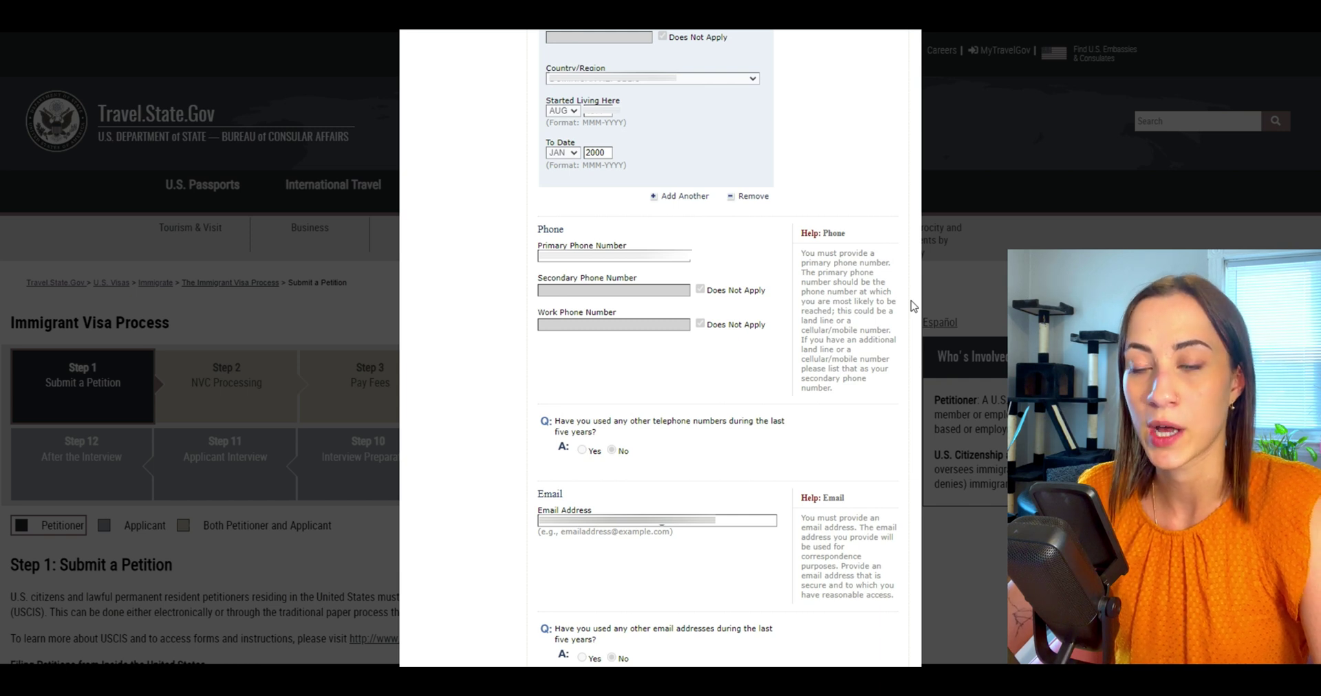
- Review the phone, email and social media sections, and the mailing and permanent address page
{"action": "scroll", "coordinate": [913, 306], "scroll_direction": "down", "scroll_amount": 3}
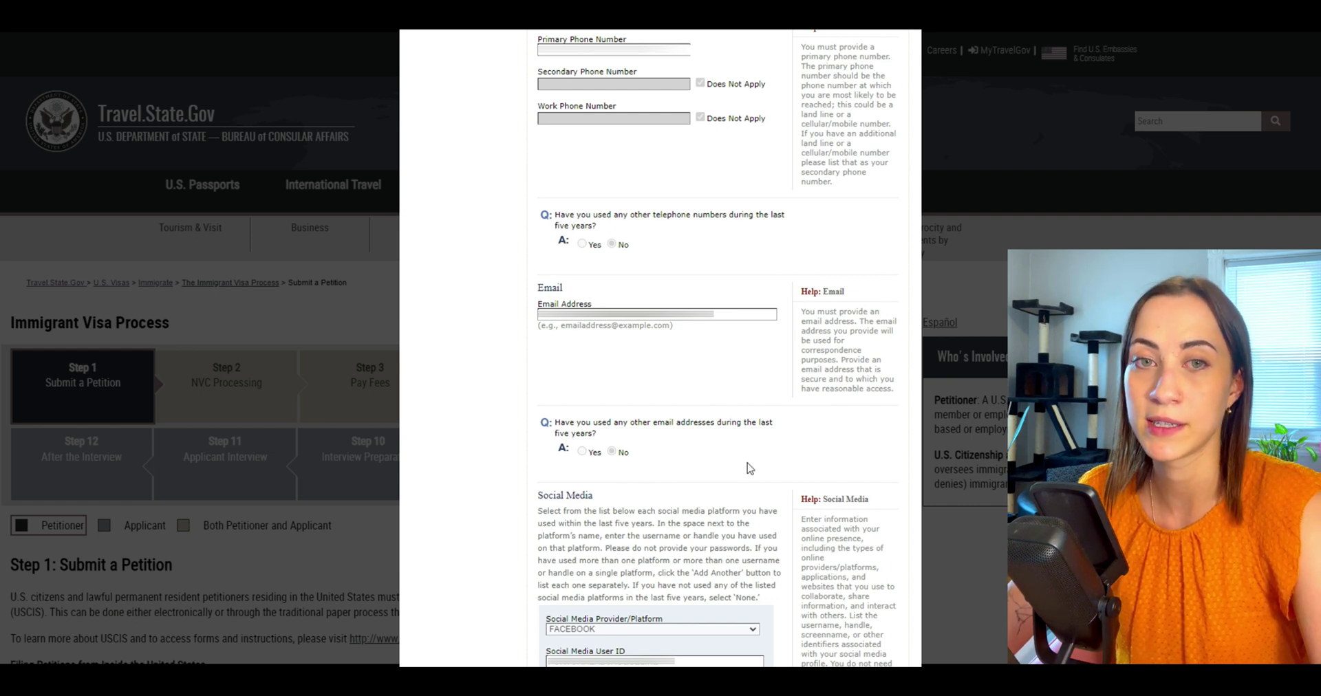
{"action": "scroll", "coordinate": [757, 457], "scroll_direction": "down", "scroll_amount": 4}
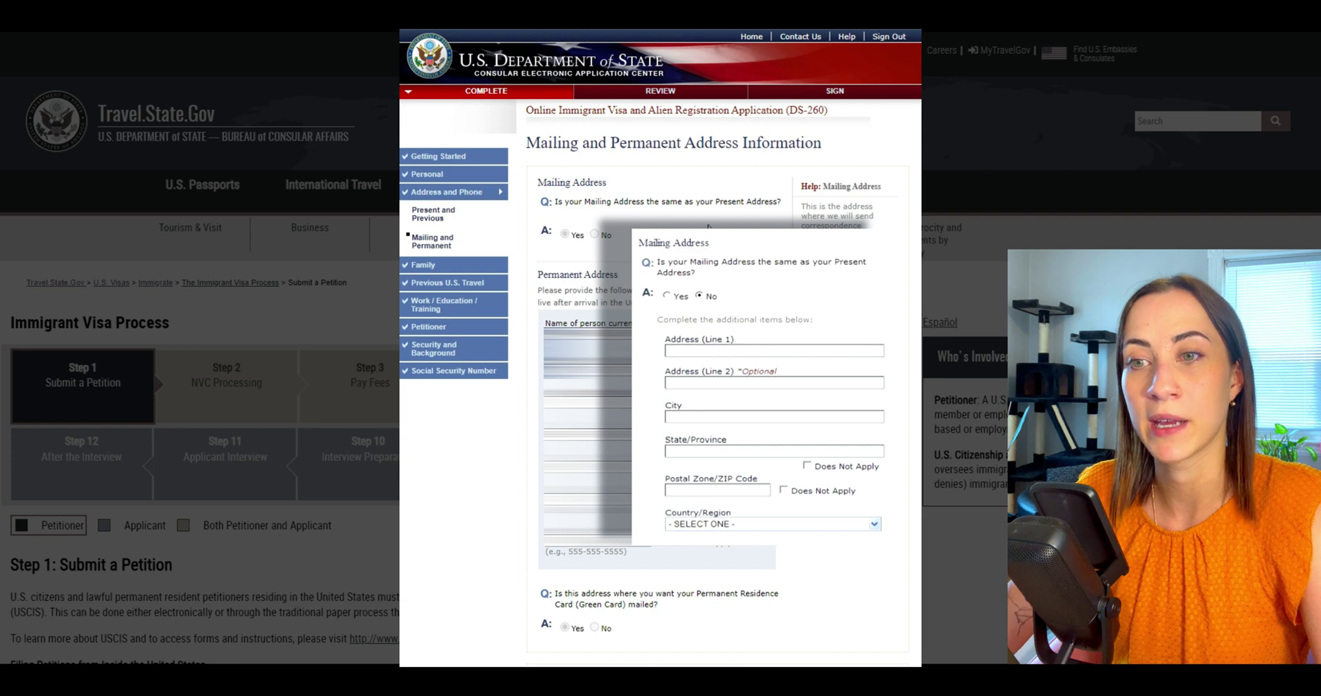
{"action": "scroll", "coordinate": [829, 206], "scroll_direction": "down", "scroll_amount": 2}
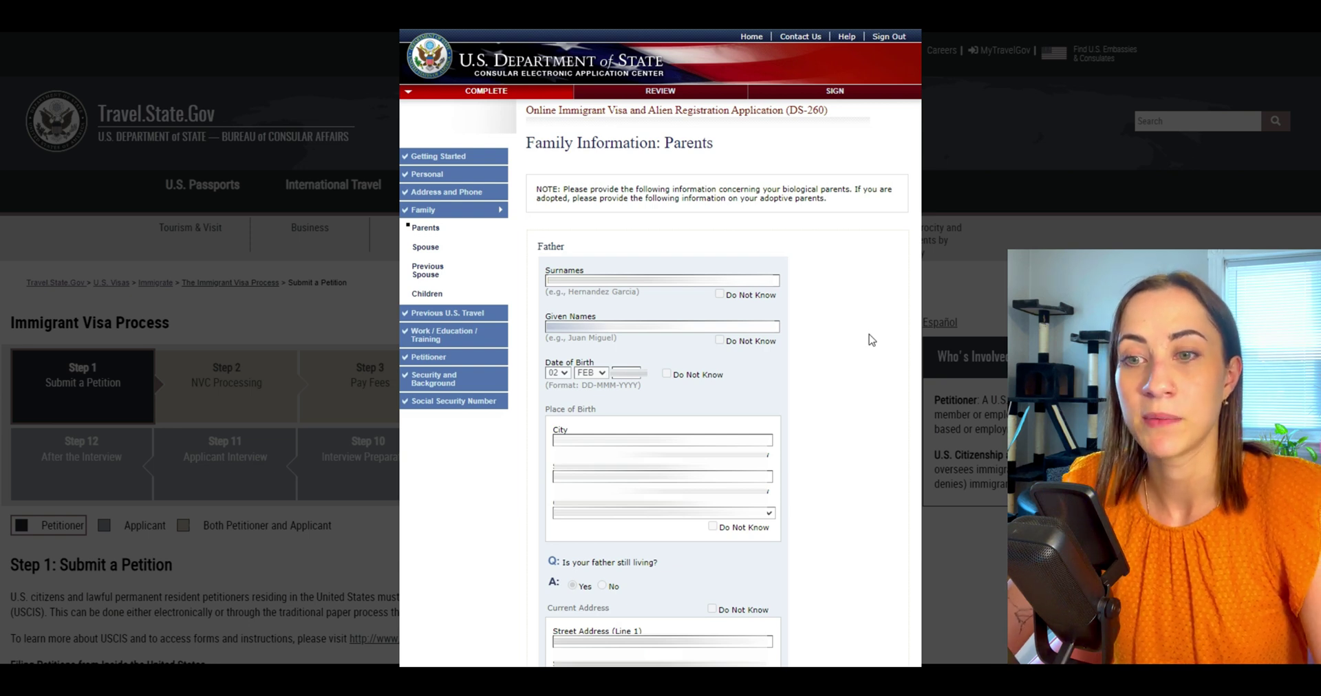
- Review the family pages for parents, spouse and children, and the present work, education and training page
{"action": "scroll", "coordinate": [819, 433], "scroll_direction": "down", "scroll_amount": 3}
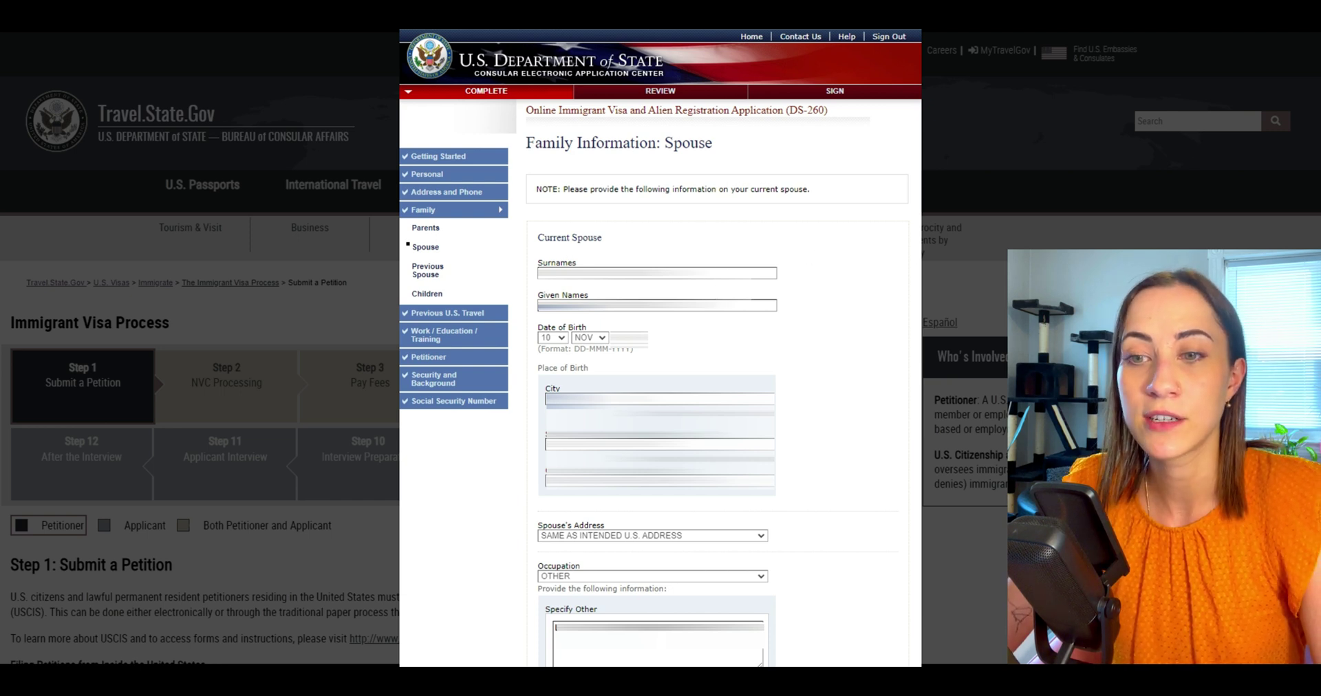
{"action": "scroll", "coordinate": [661, 344], "scroll_direction": "down", "scroll_amount": 6}
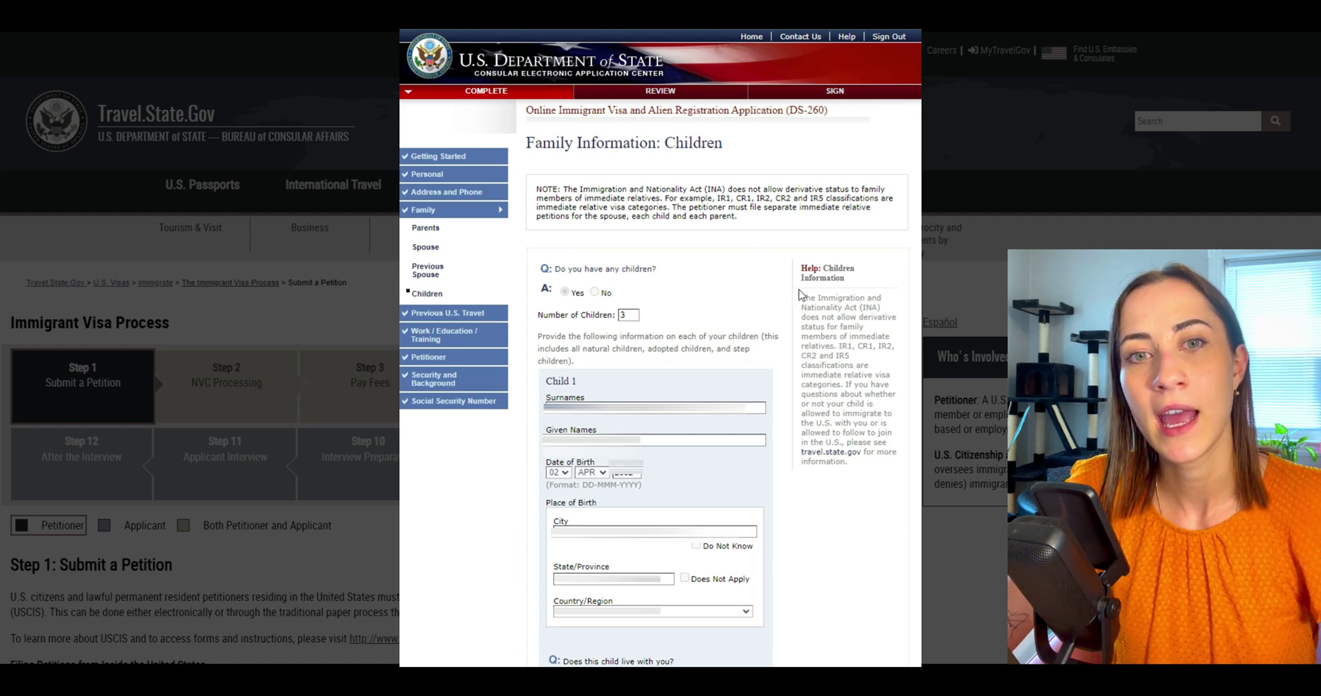
{"action": "scroll", "coordinate": [879, 357], "scroll_direction": "down", "scroll_amount": 3}
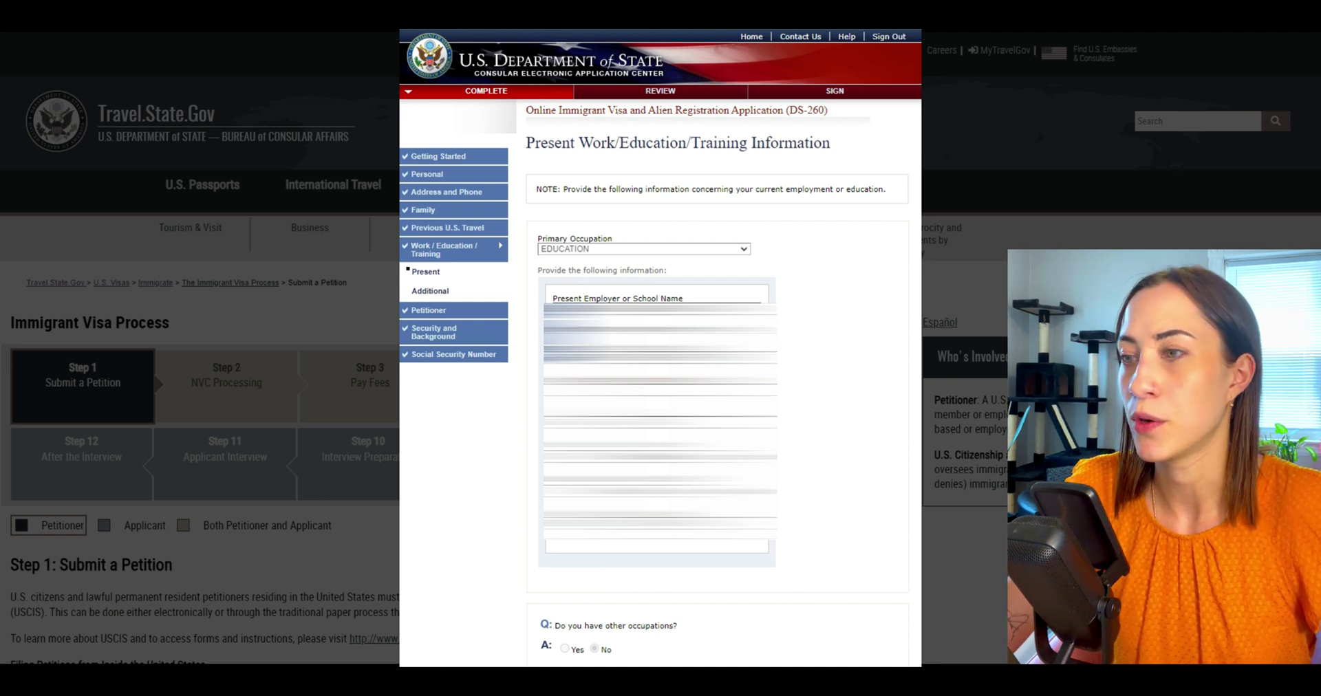
{"action": "scroll", "coordinate": [661, 344], "scroll_direction": "down", "scroll_amount": 3}
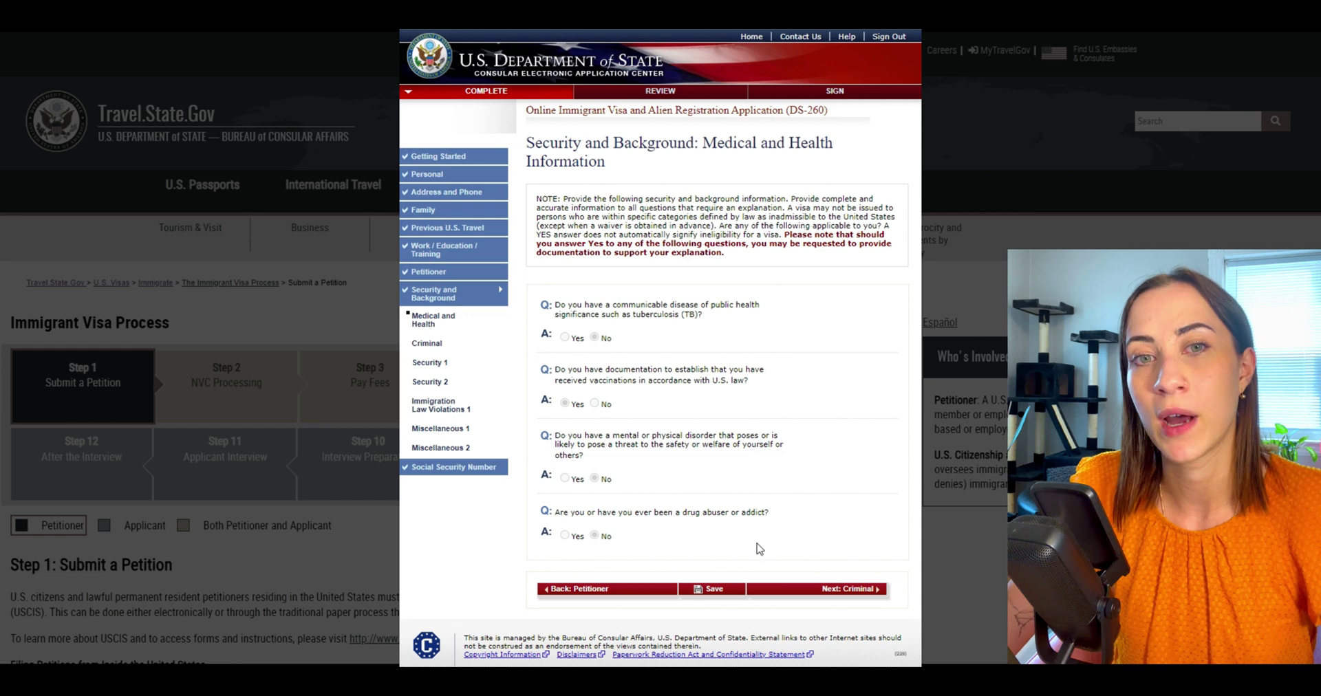
- Advance from the medical questions to the criminal ones, and examine the Security 2 question about Communist or totalitarian party membership
{"action": "left_click", "coordinate": [823, 592]}
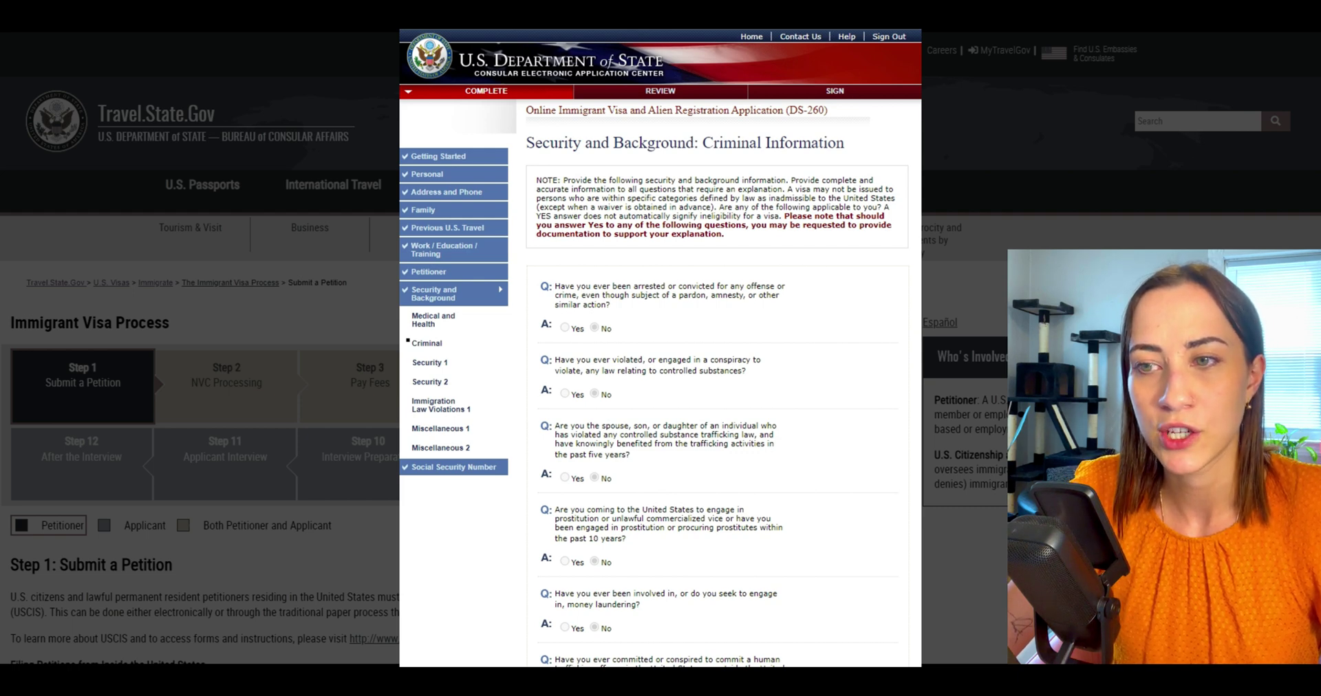
{"action": "scroll", "coordinate": [853, 443], "scroll_direction": "down", "scroll_amount": 5}
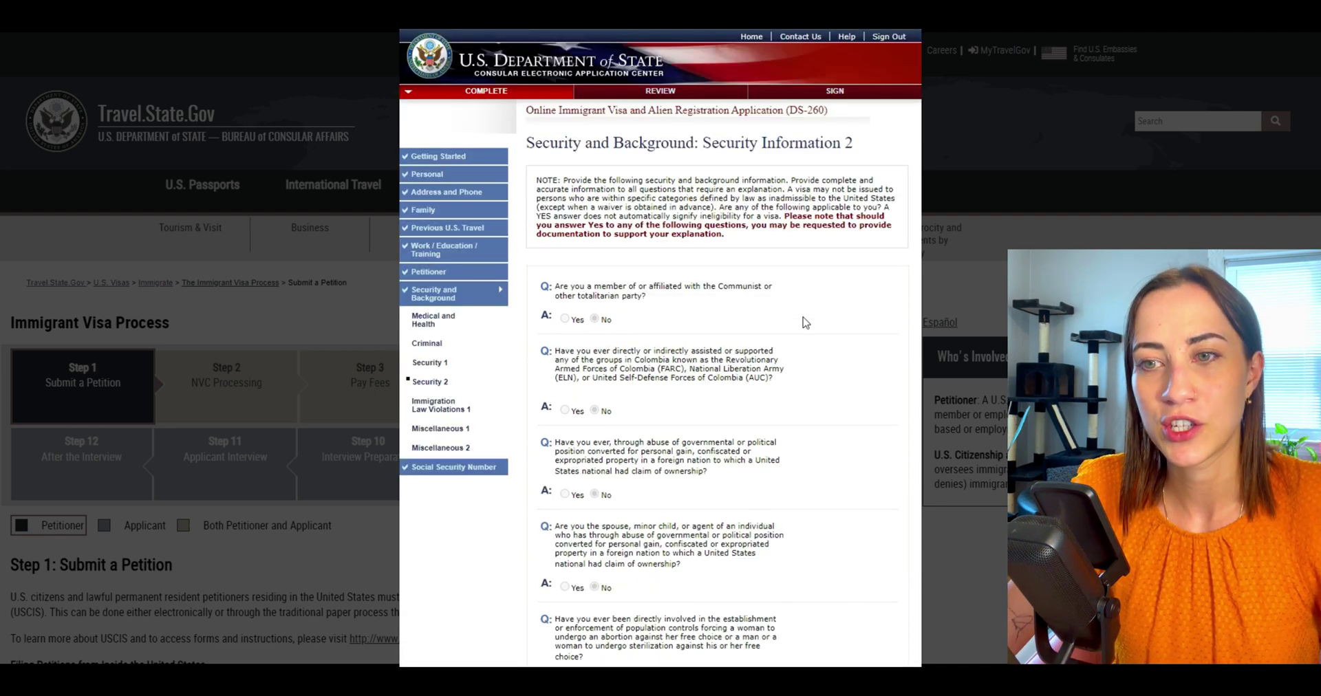
{"action": "left_click_drag", "start_coordinate": [556, 286], "coordinate": [660, 297]}
{"action": "left_click", "coordinate": [689, 293]}
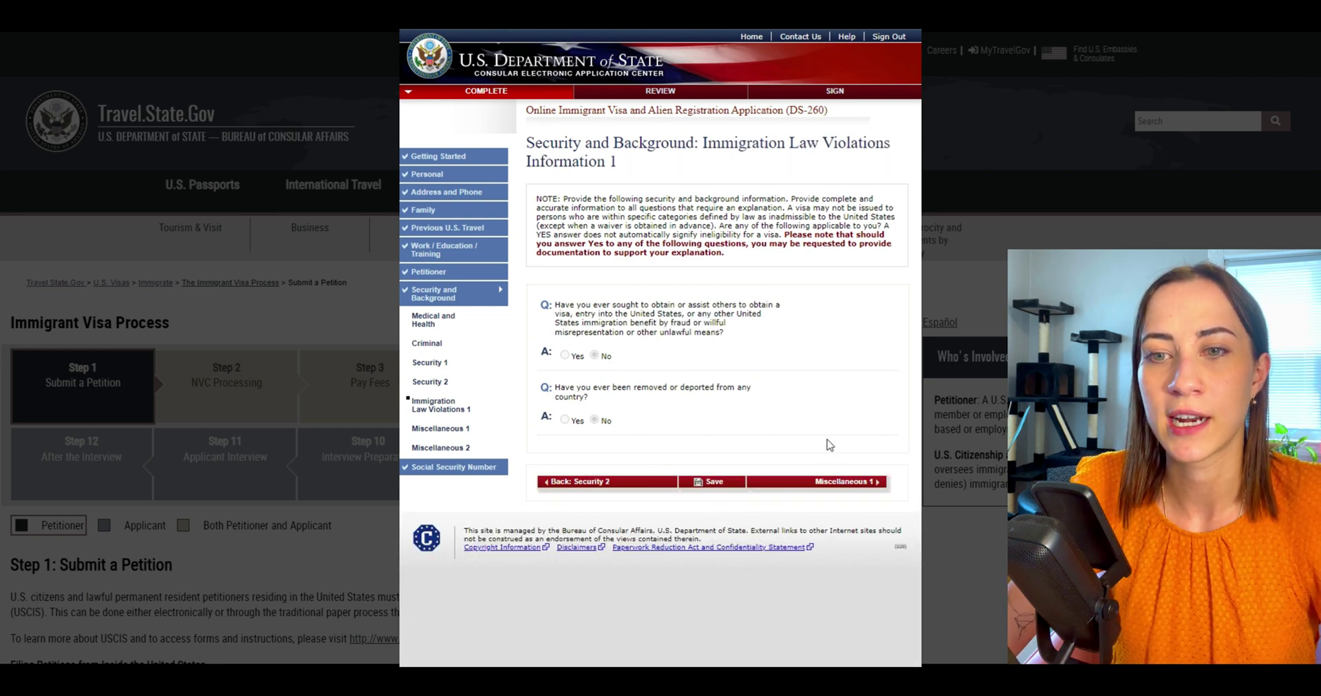
- Advance through the Immigration Law Violations 1, Miscellaneous 1 and Miscellaneous 2 pages to the Social Security Number page
{"action": "left_click", "coordinate": [840, 484]}
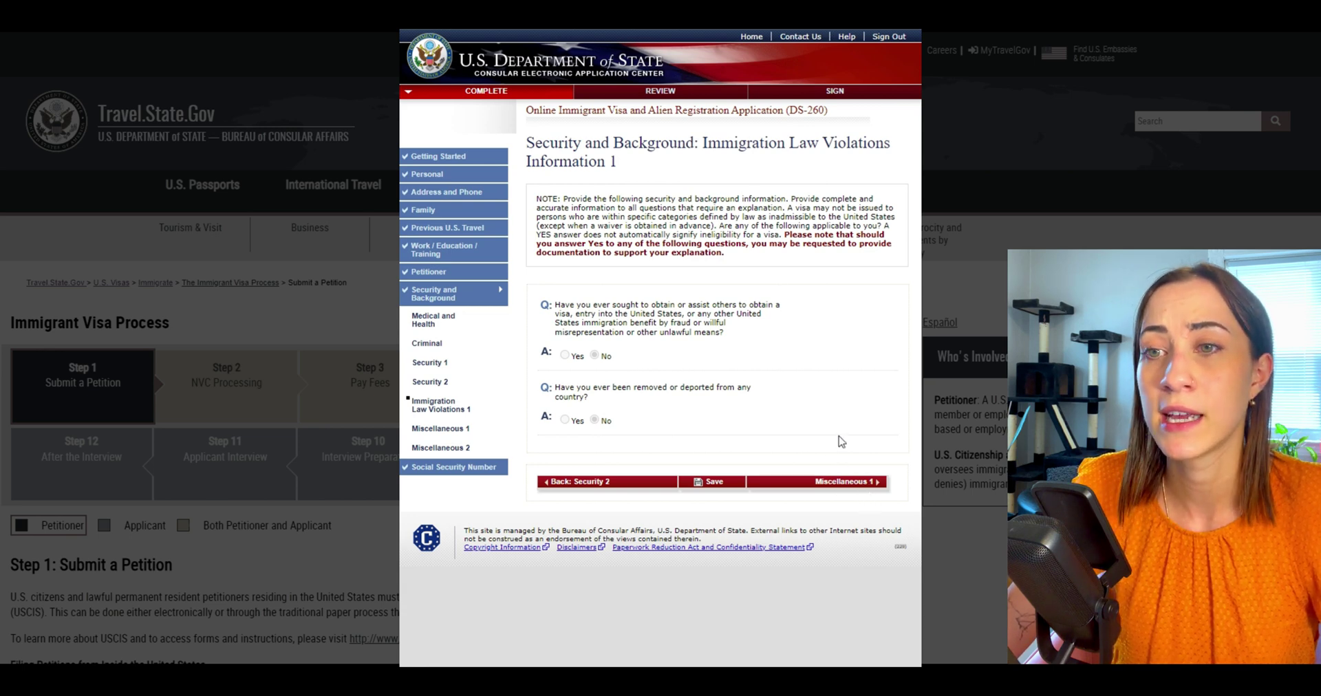
{"action": "scroll", "coordinate": [837, 341], "scroll_direction": "down", "scroll_amount": 3}
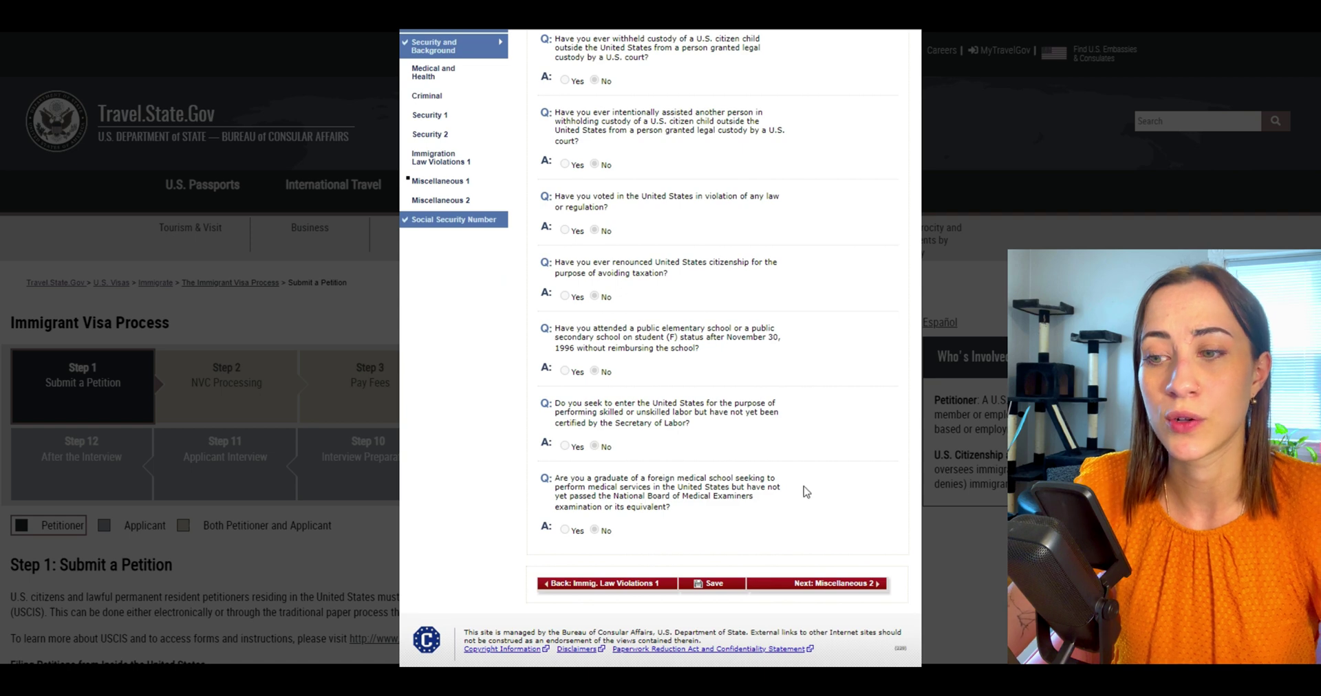
{"action": "left_click", "coordinate": [847, 583]}
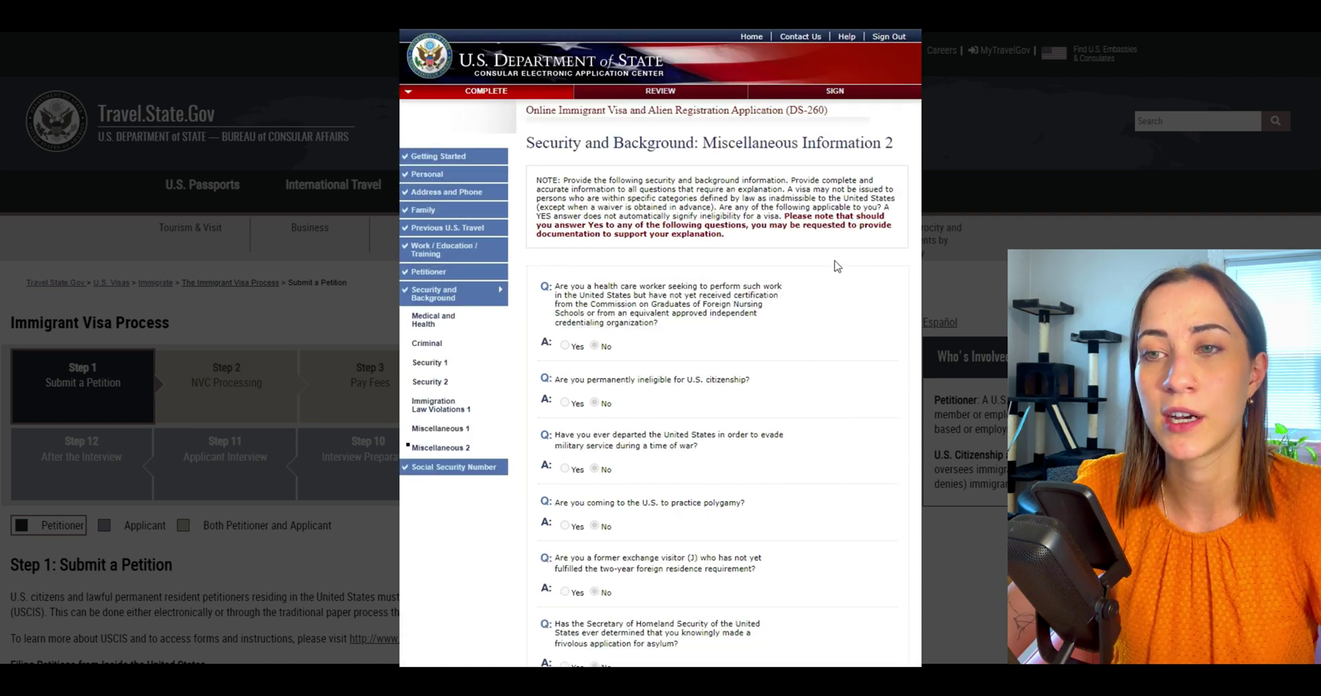
{"action": "scroll", "coordinate": [842, 317], "scroll_direction": "down", "scroll_amount": 3}
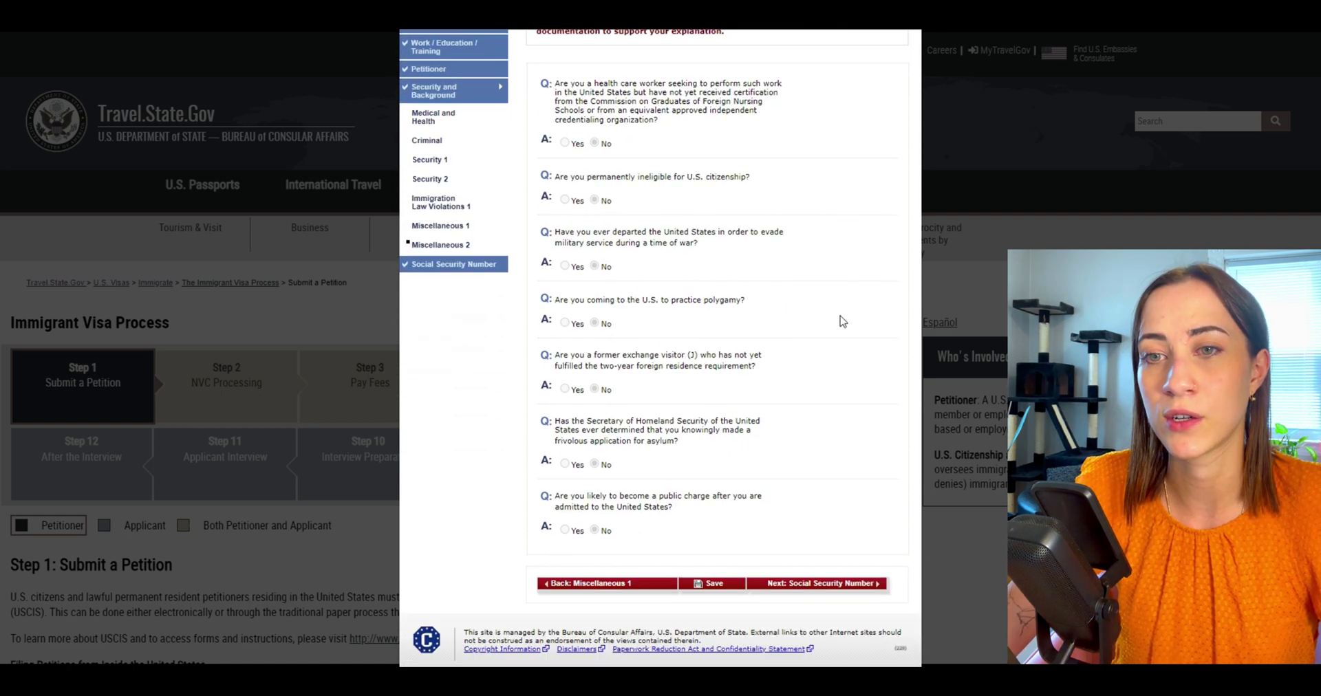
{"action": "left_click", "coordinate": [845, 583]}
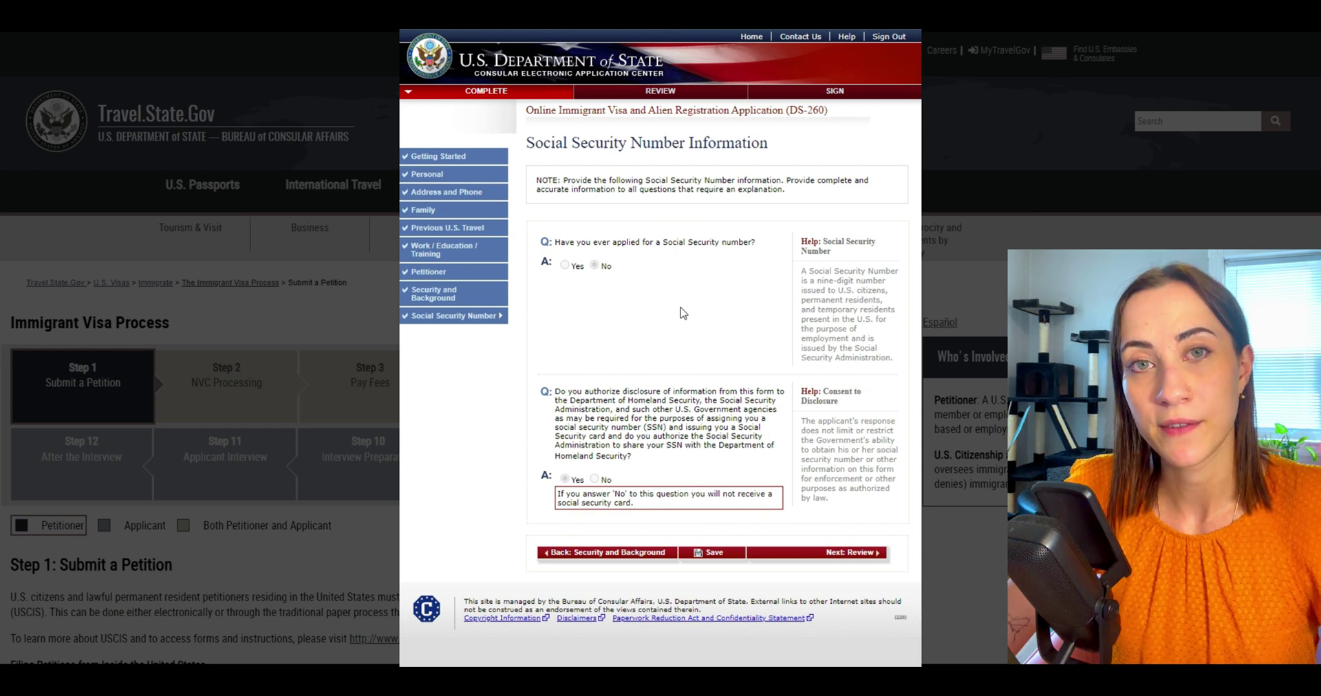